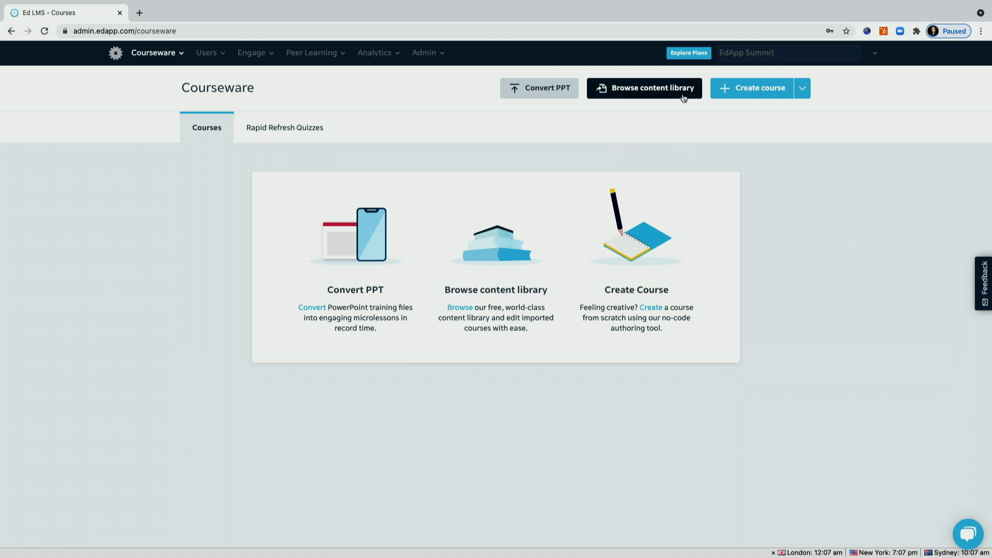
Open EdApp's Content library of ready-made courses from the Courseware page.
{"action": "left_click", "coordinate": [646, 92]}
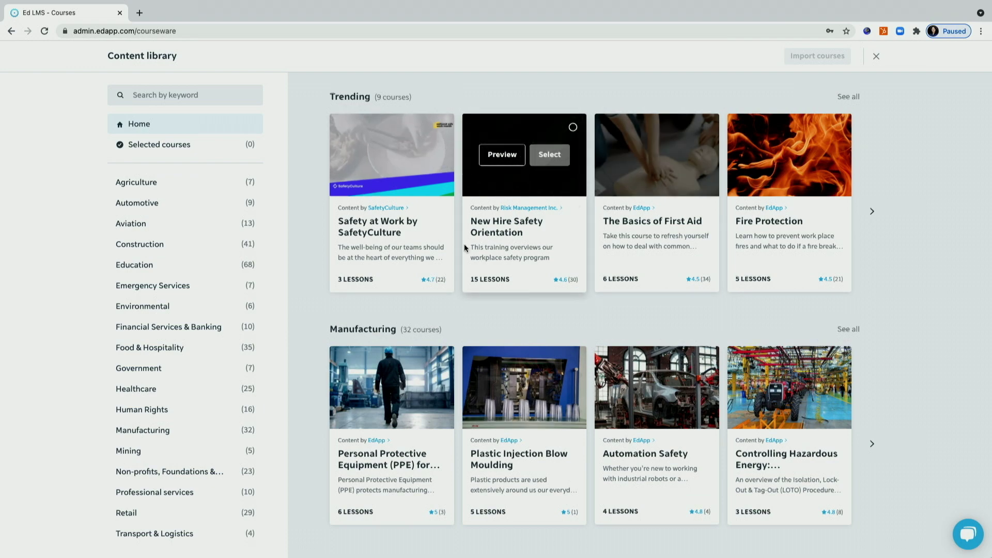
{"action": "scroll", "coordinate": [464, 246], "scroll_direction": "down", "scroll_amount": 3}
{"action": "scroll", "coordinate": [465, 246], "scroll_direction": "down", "scroll_amount": 5}
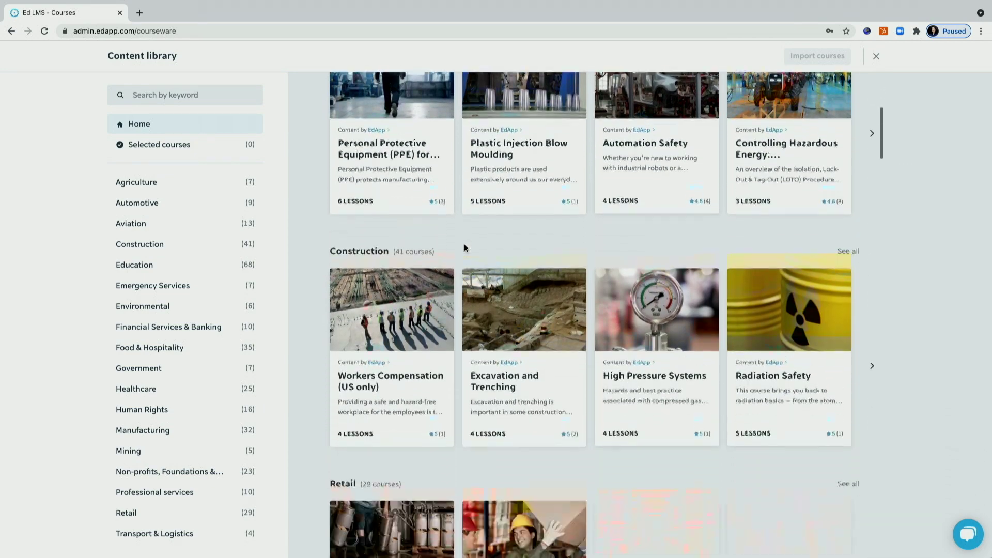
{"action": "scroll", "coordinate": [464, 247], "scroll_direction": "down", "scroll_amount": 9}
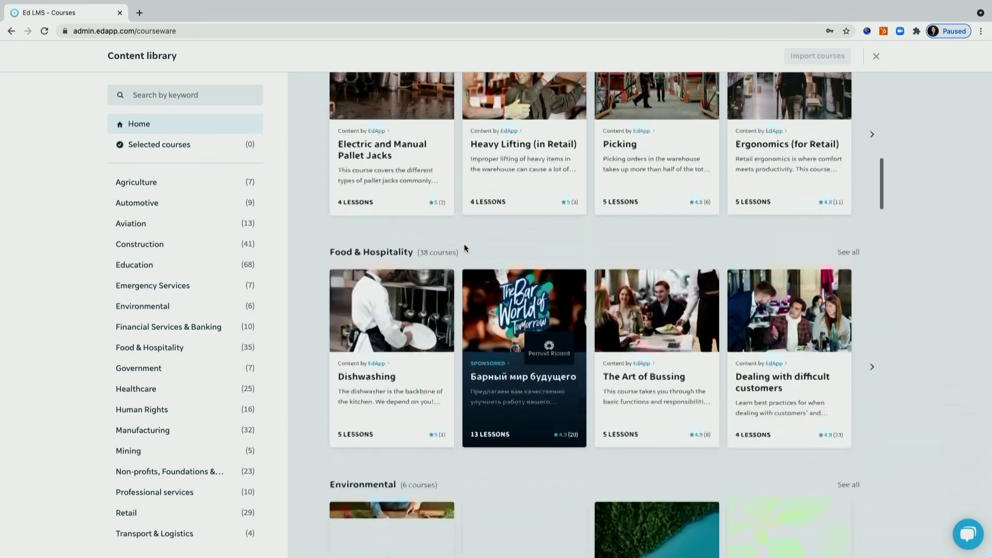
{"action": "scroll", "coordinate": [465, 248], "scroll_direction": "up", "scroll_amount": 15}
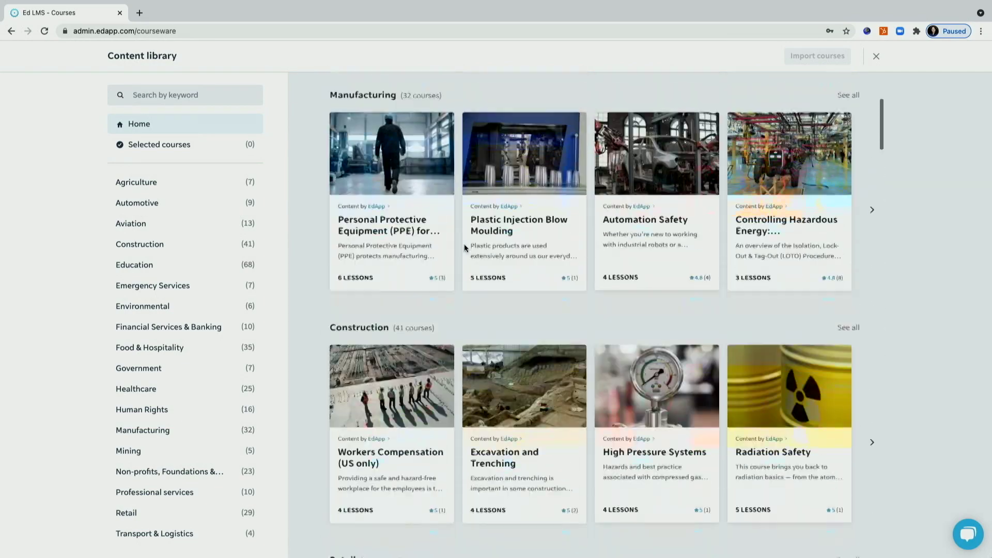
{"action": "scroll", "coordinate": [465, 248], "scroll_direction": "up", "scroll_amount": 3}
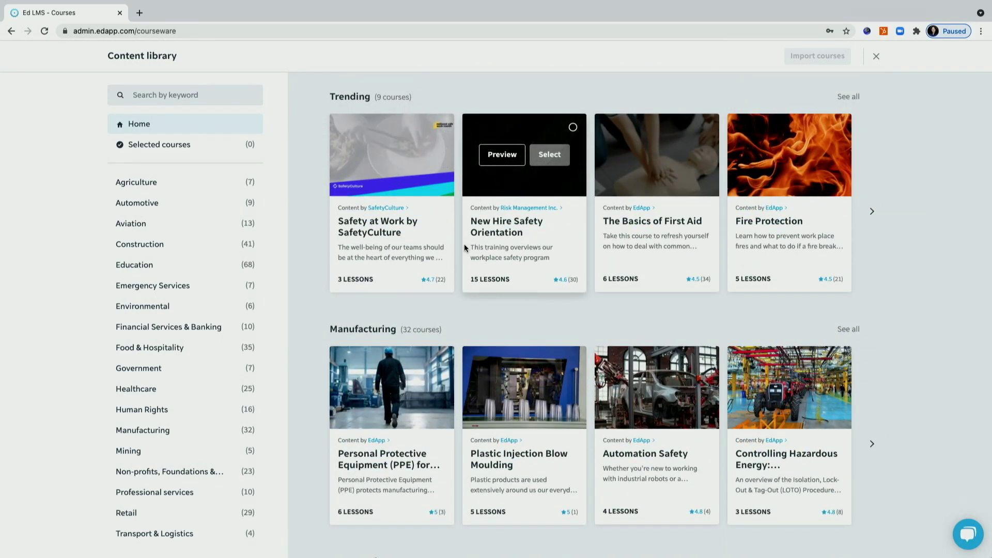
{"action": "scroll", "coordinate": [464, 247], "scroll_direction": "down", "scroll_amount": 10}
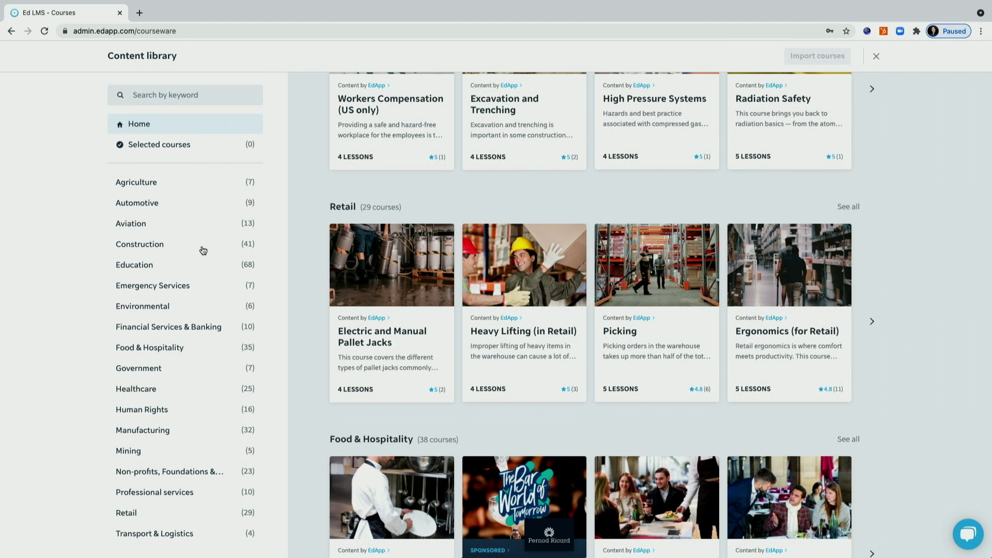
Filter the library to Construction courses and select OSHA for Workers (US only).
{"action": "left_click", "coordinate": [174, 247]}
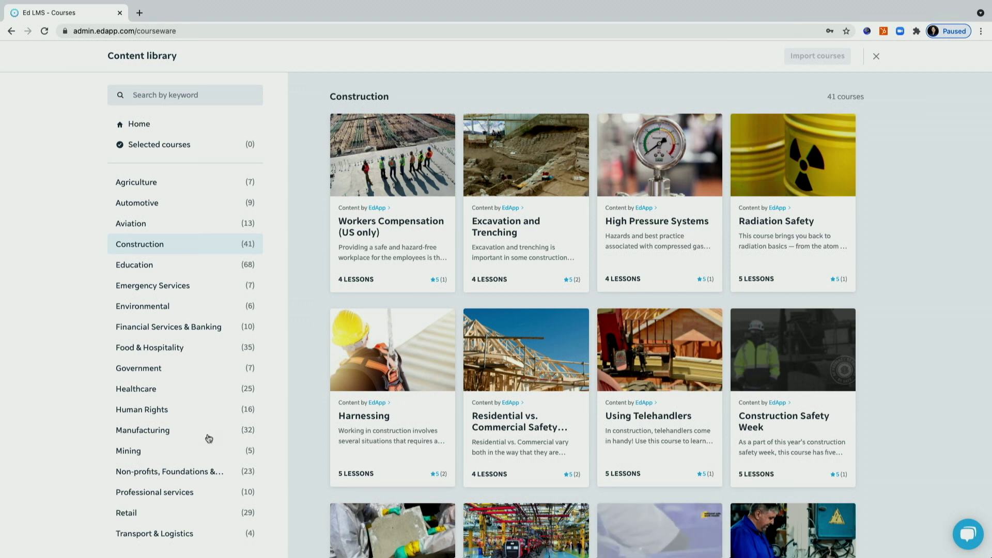
{"action": "left_click", "coordinate": [198, 473]}
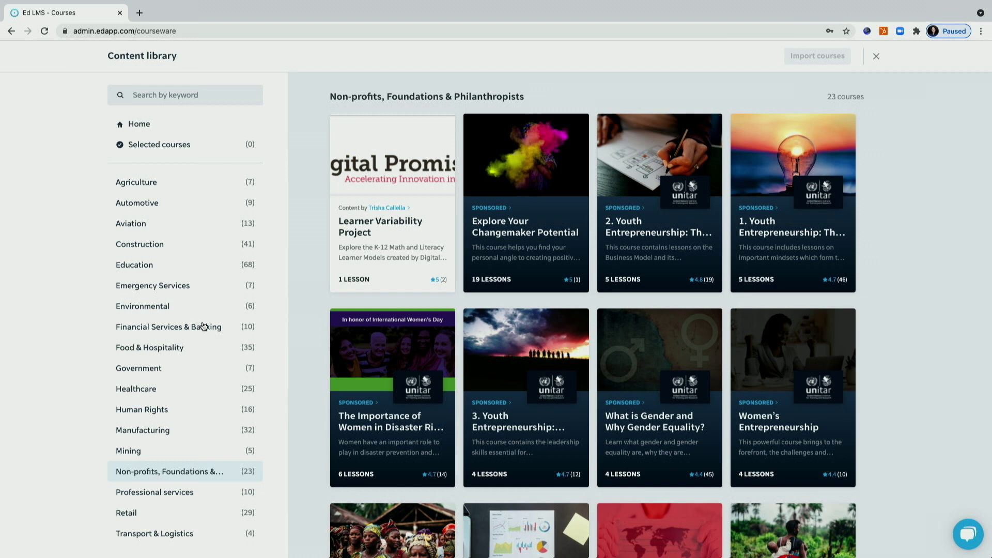
{"action": "left_click", "coordinate": [193, 250]}
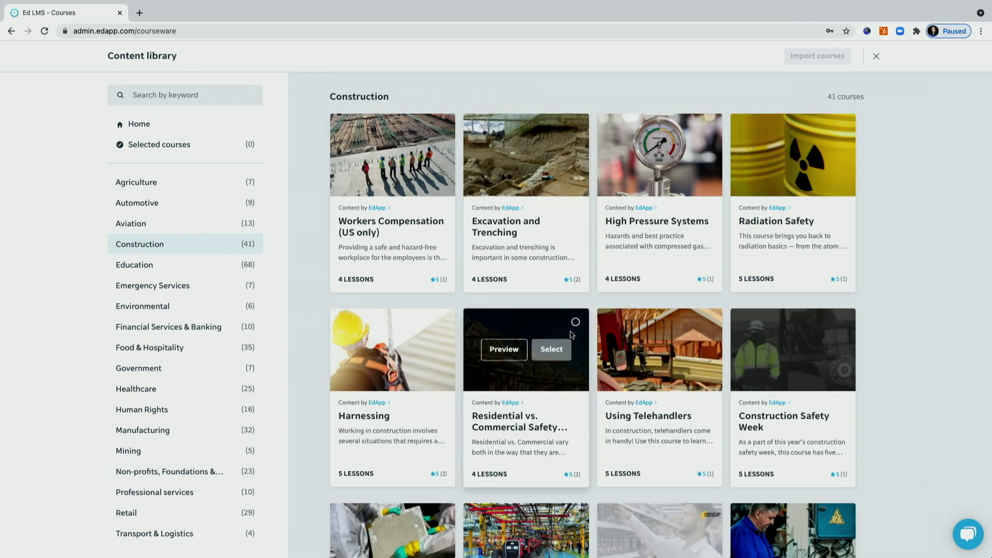
{"action": "scroll", "coordinate": [571, 334], "scroll_direction": "down", "scroll_amount": 2}
{"action": "scroll", "coordinate": [570, 335], "scroll_direction": "down", "scroll_amount": 5}
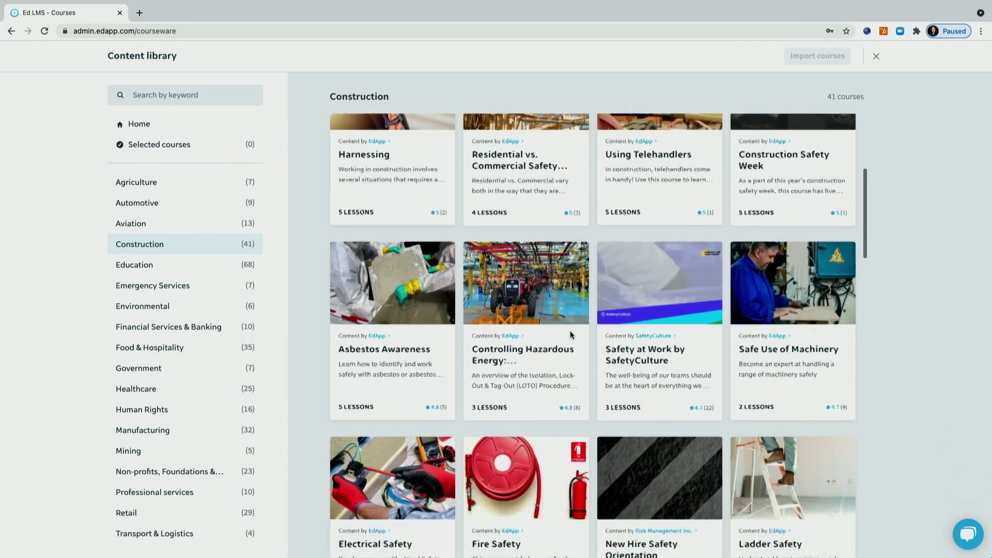
{"action": "scroll", "coordinate": [570, 335], "scroll_direction": "down", "scroll_amount": 3}
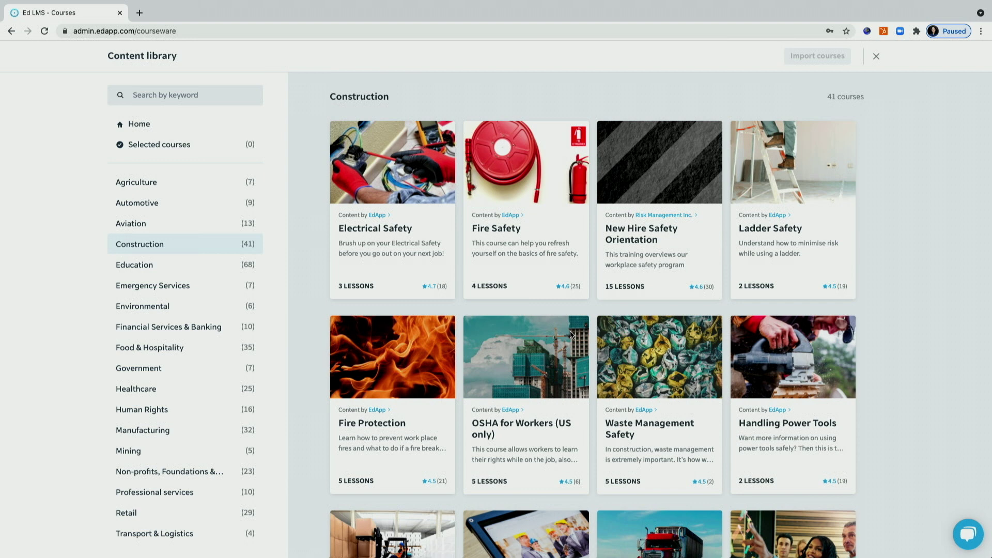
{"action": "scroll", "coordinate": [571, 335], "scroll_direction": "down", "scroll_amount": 1}
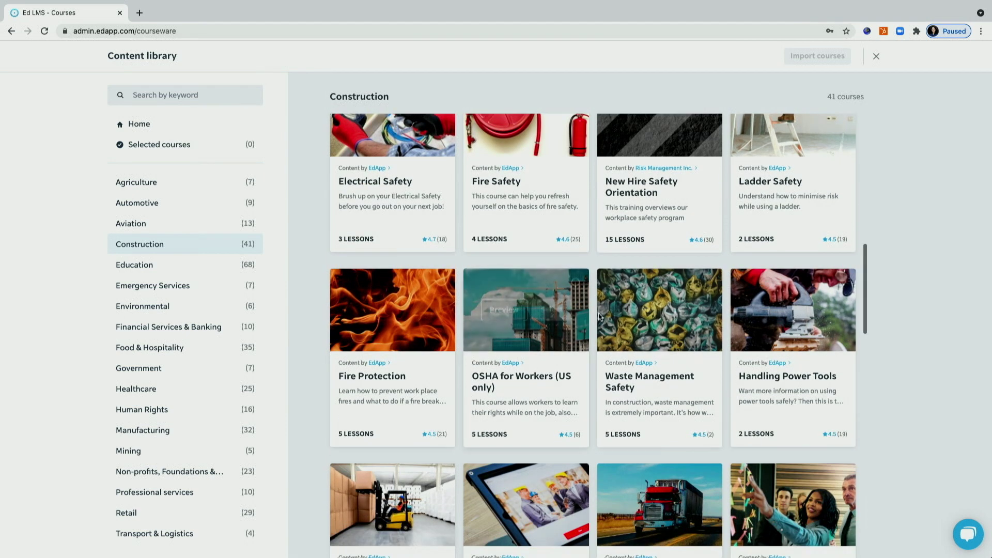
{"action": "left_click", "coordinate": [561, 311]}
Select Waste Management Safety and Handling Power Tools for import.
{"action": "mouse_move", "coordinate": [690, 311]}
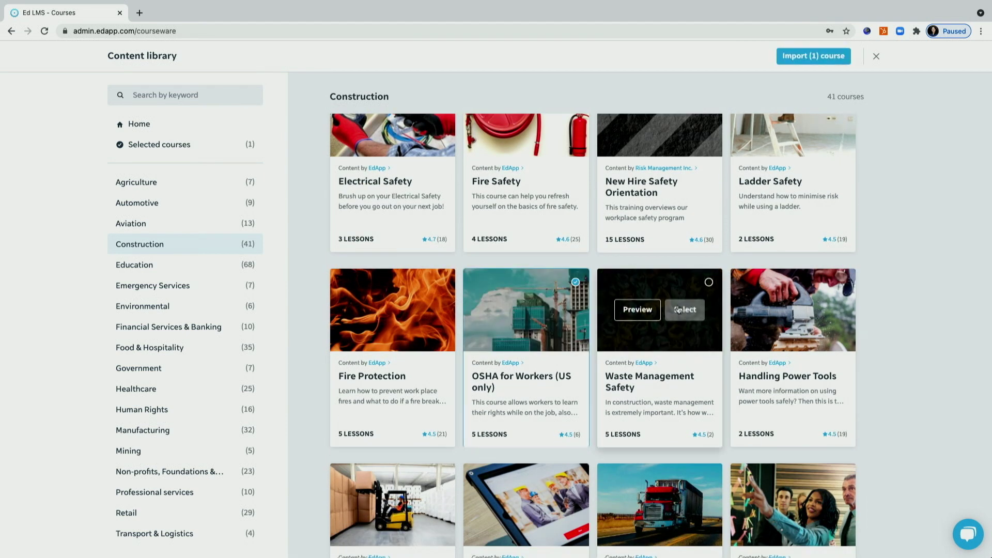
{"action": "left_click", "coordinate": [689, 311]}
{"action": "scroll", "coordinate": [689, 310], "scroll_direction": "down", "scroll_amount": 2}
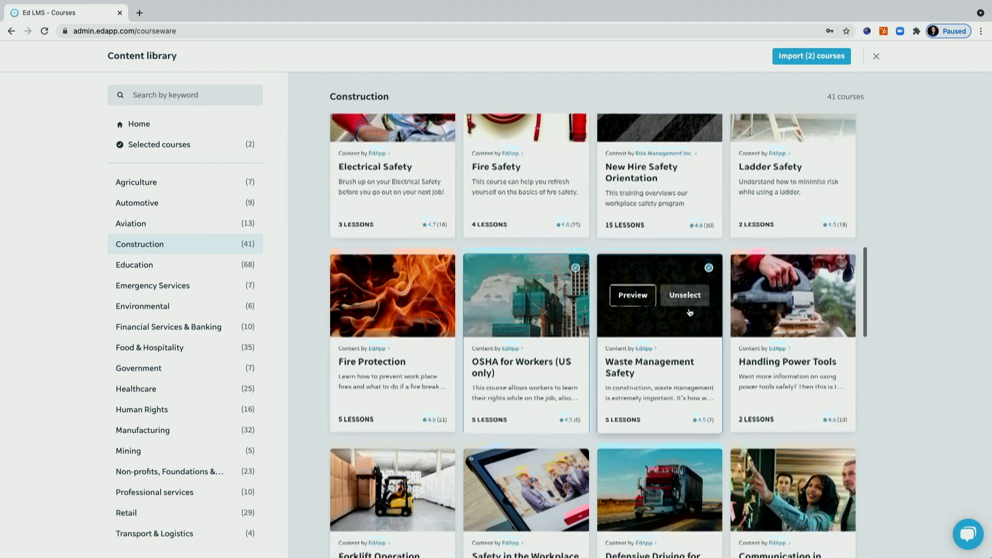
{"action": "mouse_move", "coordinate": [808, 248]}
{"action": "left_click", "coordinate": [818, 214]}
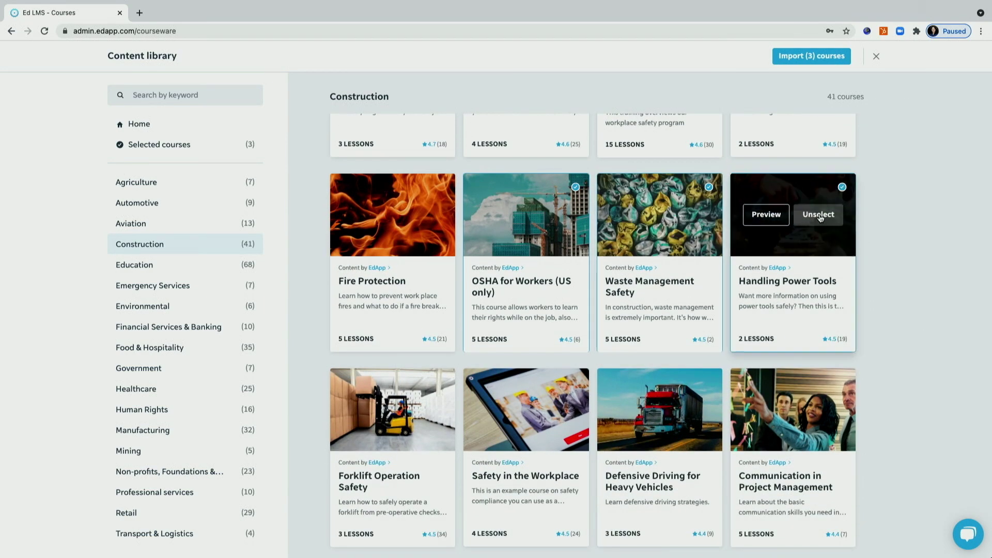
Select Fall Protection and Scaffold Safety, then import all five chosen courses.
{"action": "scroll", "coordinate": [641, 338], "scroll_direction": "down", "scroll_amount": 1}
{"action": "scroll", "coordinate": [641, 338], "scroll_direction": "down", "scroll_amount": 7}
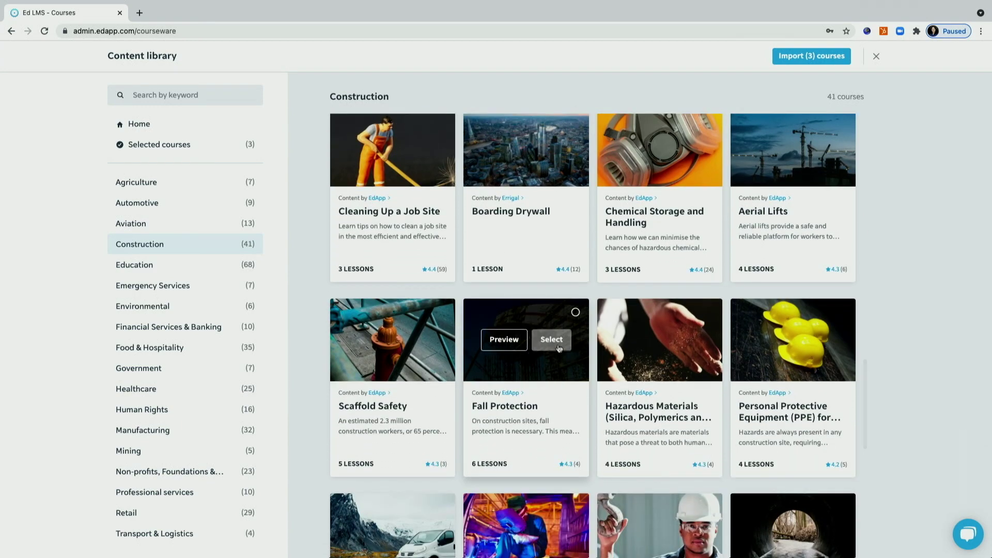
{"action": "left_click", "coordinate": [551, 339]}
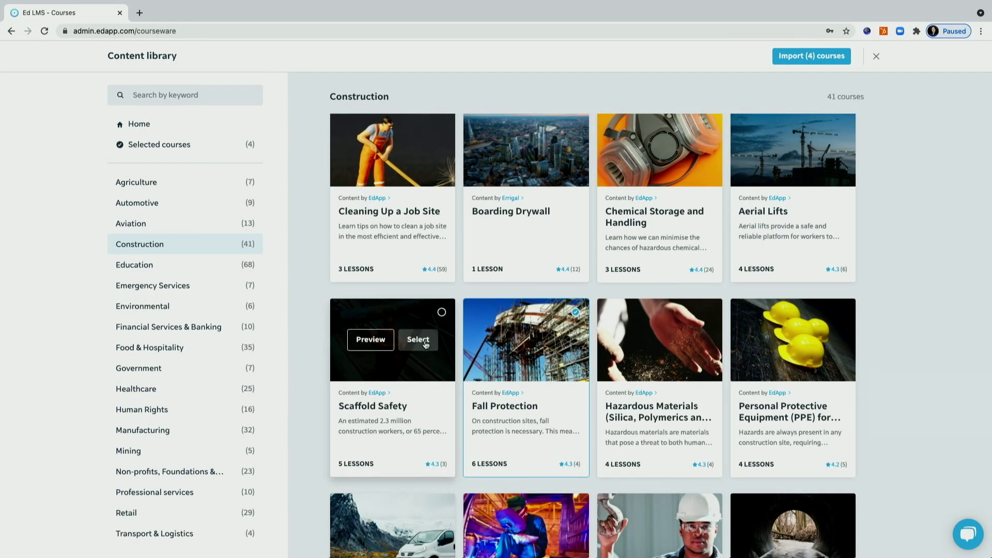
{"action": "left_click", "coordinate": [425, 343]}
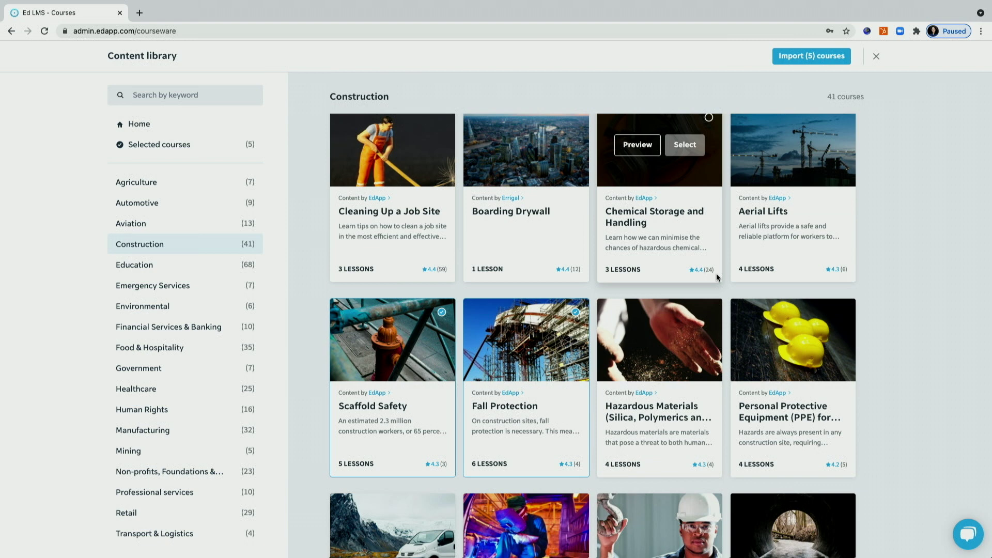
{"action": "mouse_move", "coordinate": [767, 190]}
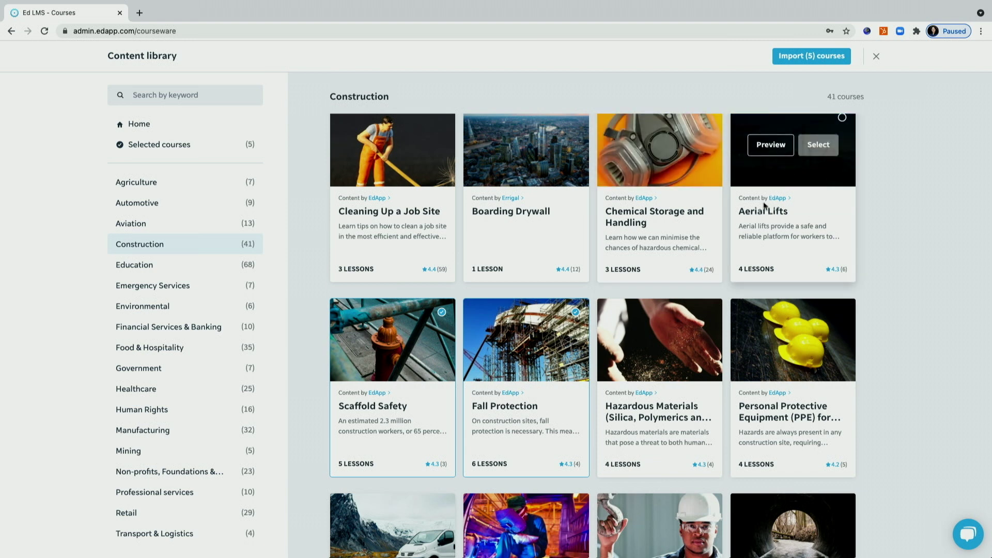
{"action": "scroll", "coordinate": [767, 190], "scroll_direction": "down", "scroll_amount": 1}
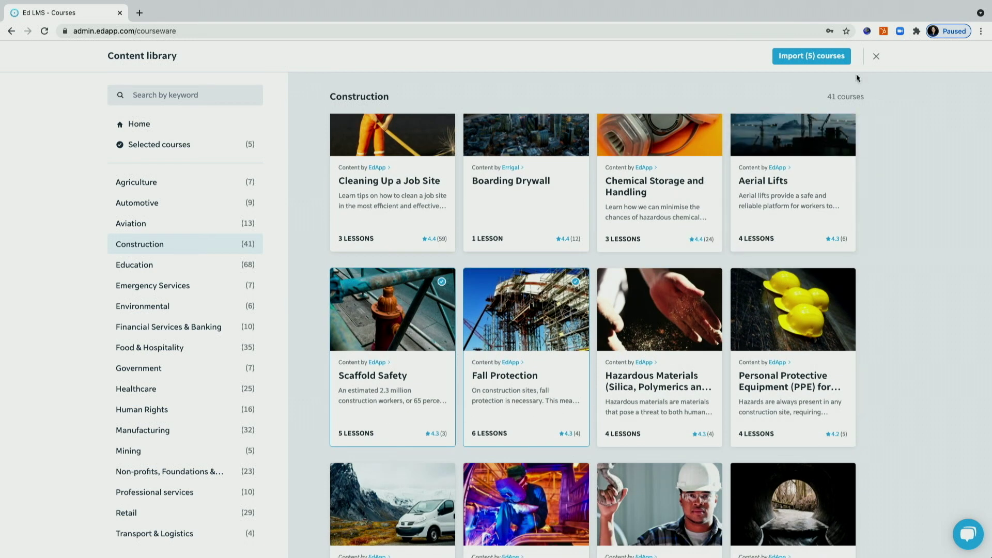
{"action": "left_click", "coordinate": [832, 58]}
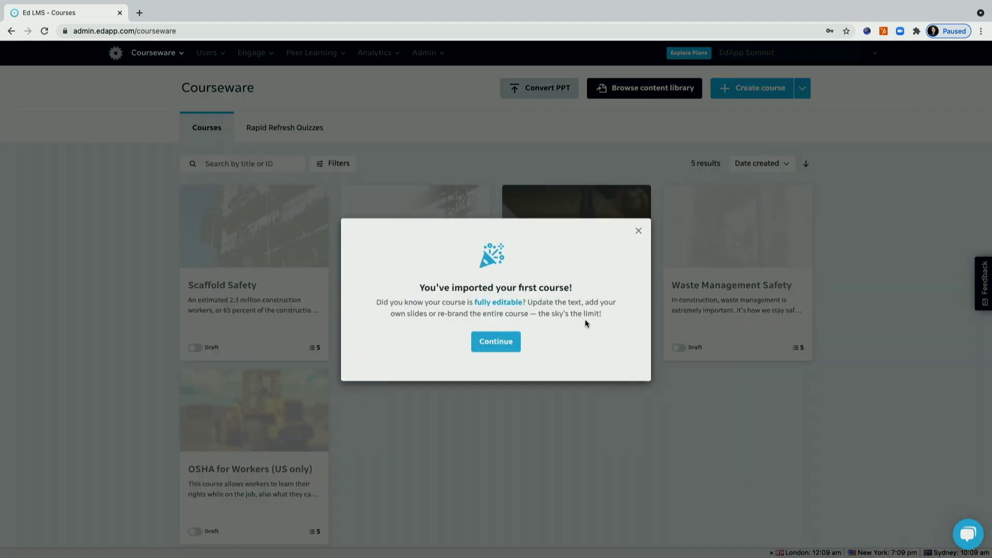
Dismiss the first-import congratulations message to see the five draft courses.
{"action": "left_click", "coordinate": [515, 343]}
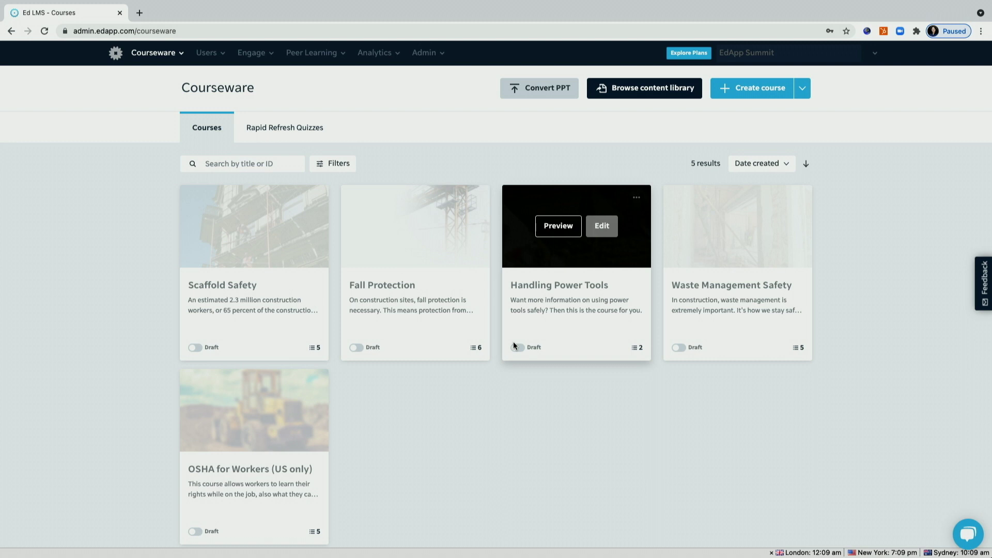
{"action": "mouse_move", "coordinate": [472, 269]}
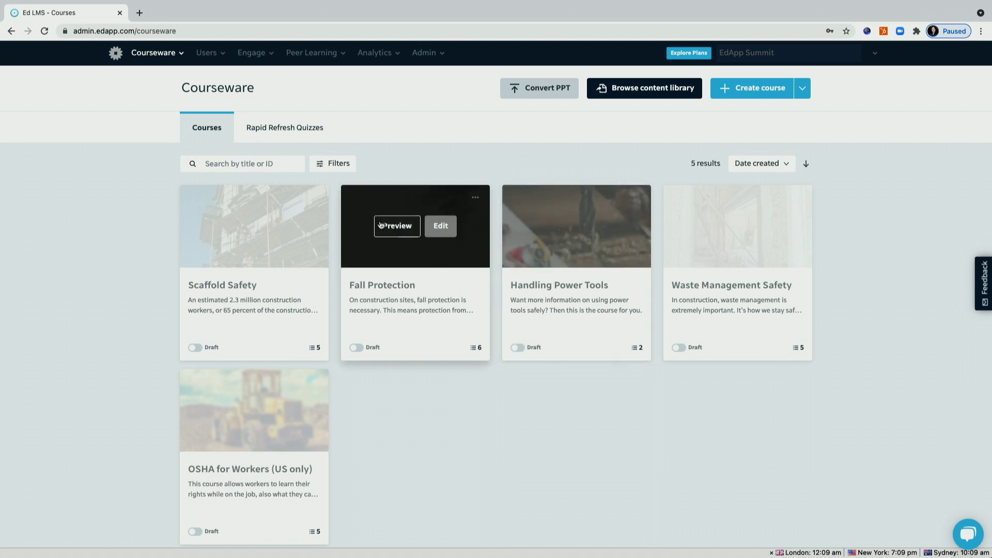
{"action": "mouse_move", "coordinate": [235, 229]}
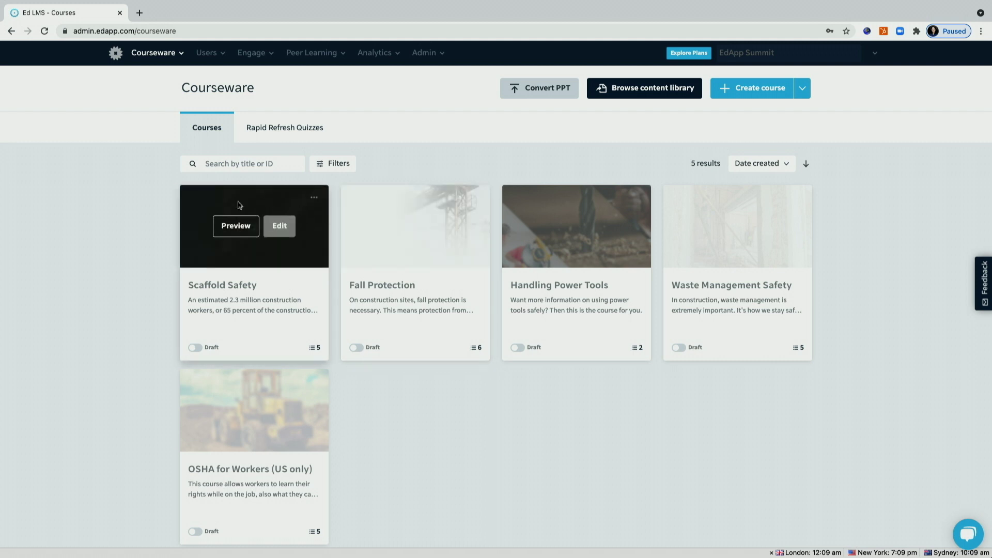
Preview Scaffold Safety through slide 3/9, the missing-words question, then exit to the editor.
{"action": "left_click", "coordinate": [235, 226]}
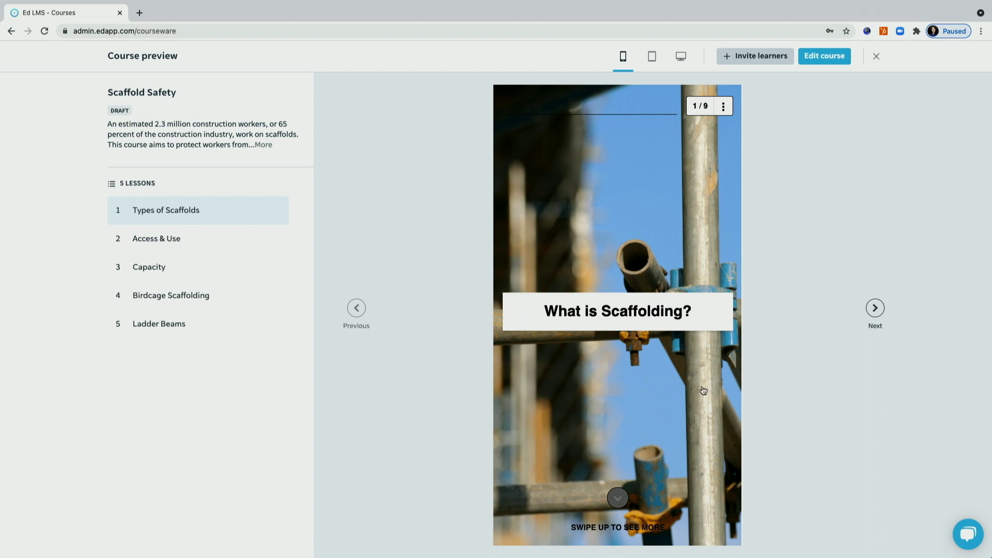
{"action": "left_click", "coordinate": [875, 309]}
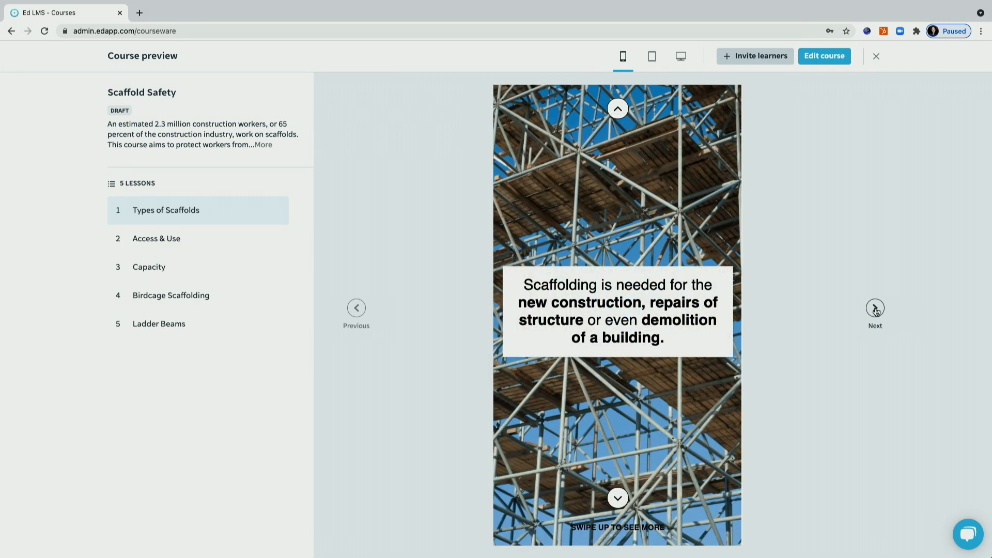
{"action": "left_click", "coordinate": [875, 310]}
{"action": "left_click", "coordinate": [876, 309]}
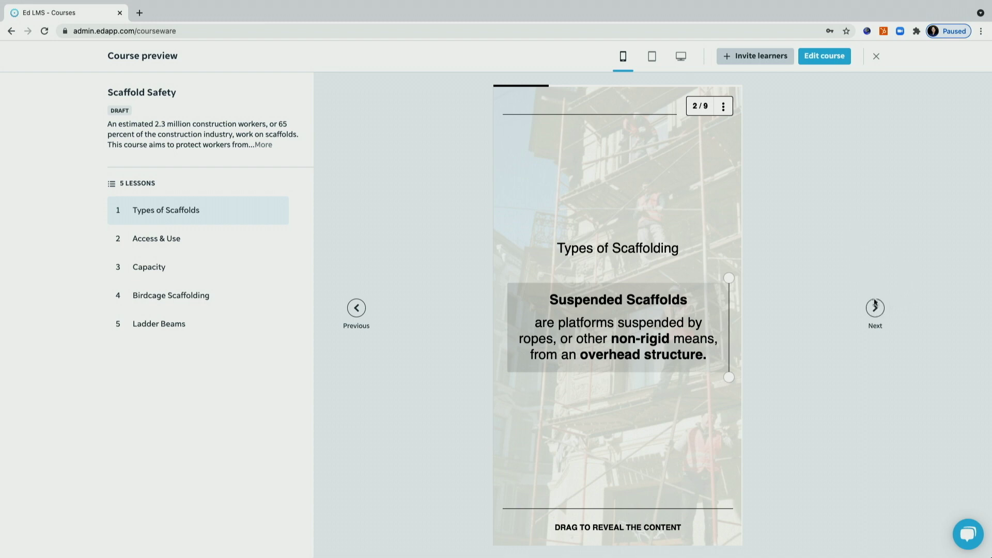
{"action": "left_click", "coordinate": [875, 308]}
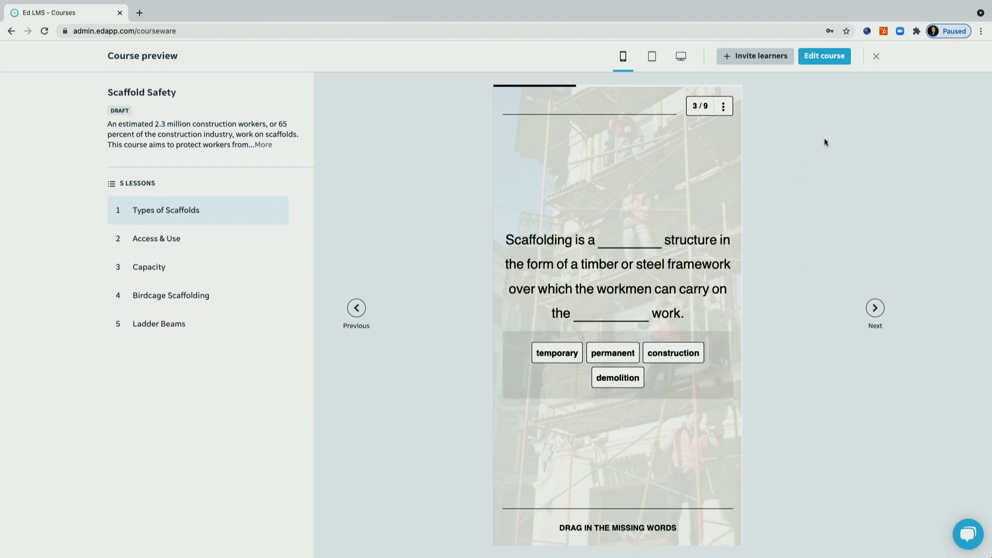
{"action": "left_click", "coordinate": [825, 57]}
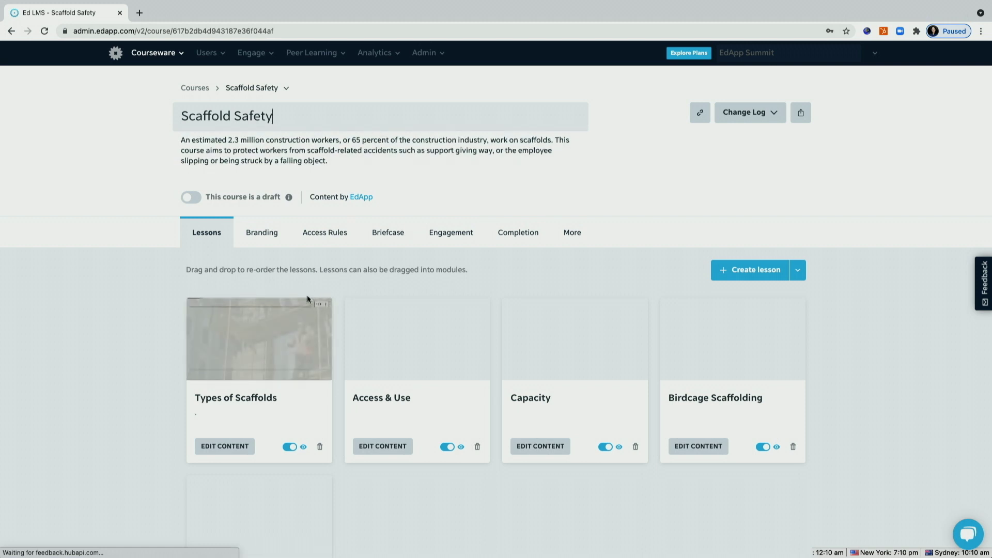
In Types of Scaffolds, replace the first slide's image with Desktop's Scaffold1.jpg.
{"action": "left_click", "coordinate": [287, 336]}
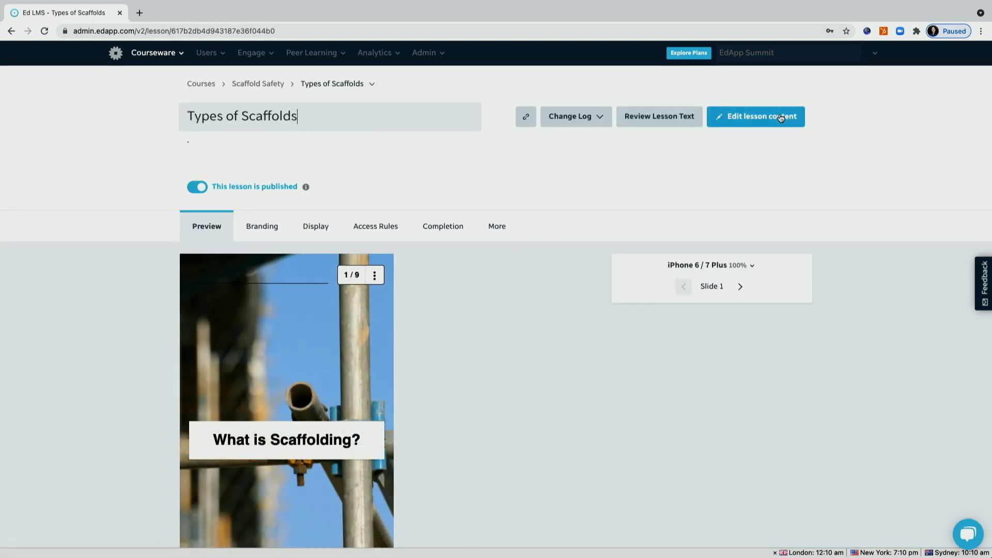
{"action": "left_click", "coordinate": [781, 118]}
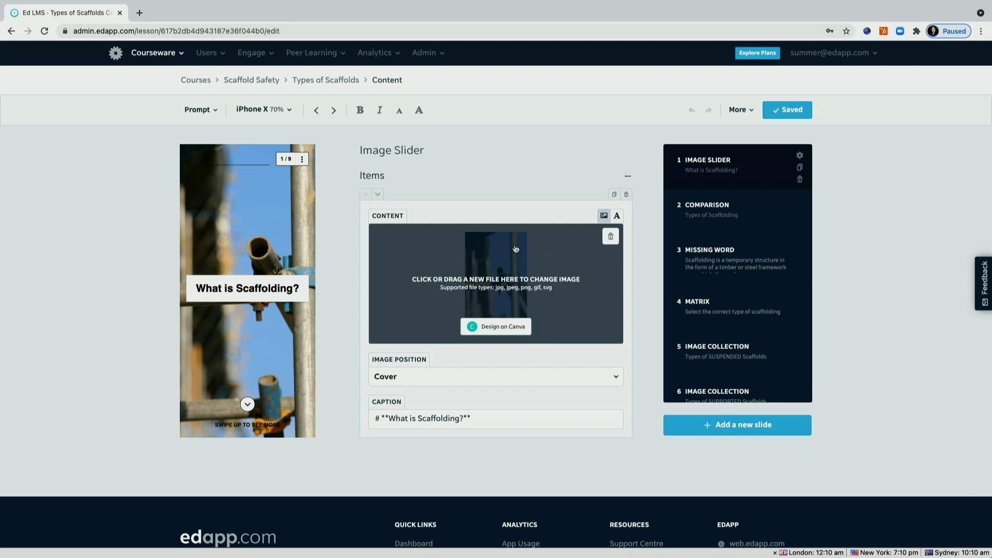
{"action": "left_click", "coordinate": [611, 238]}
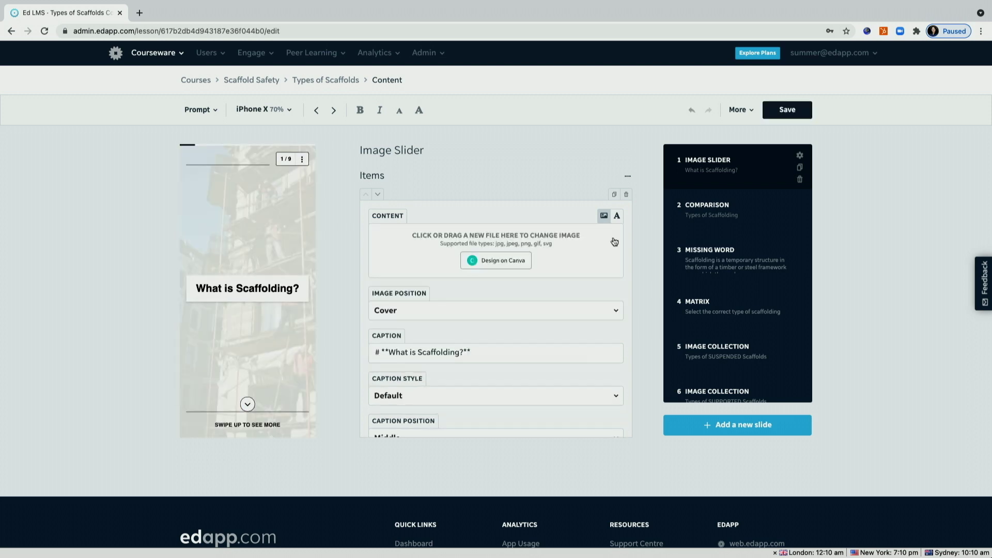
{"action": "left_click", "coordinate": [554, 239]}
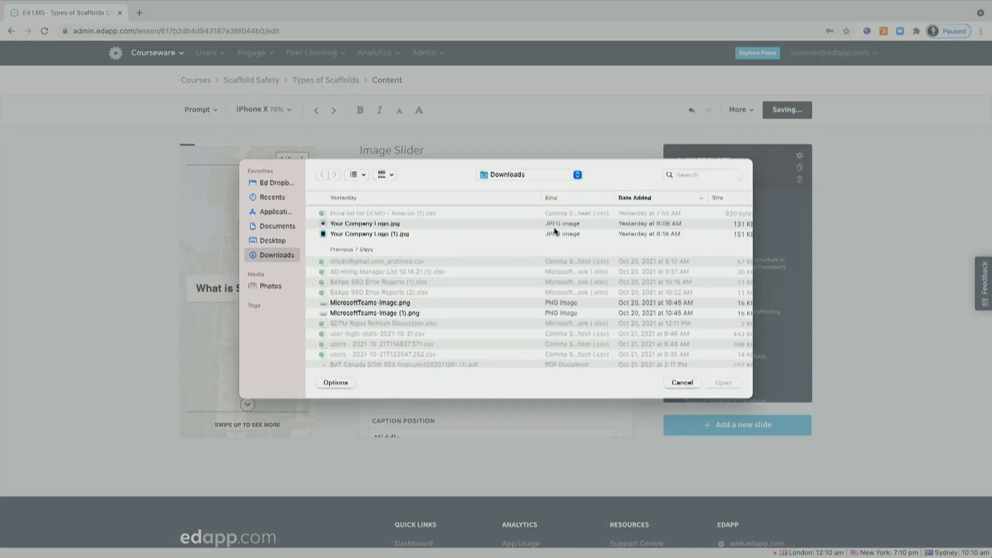
{"action": "left_click", "coordinate": [286, 238]}
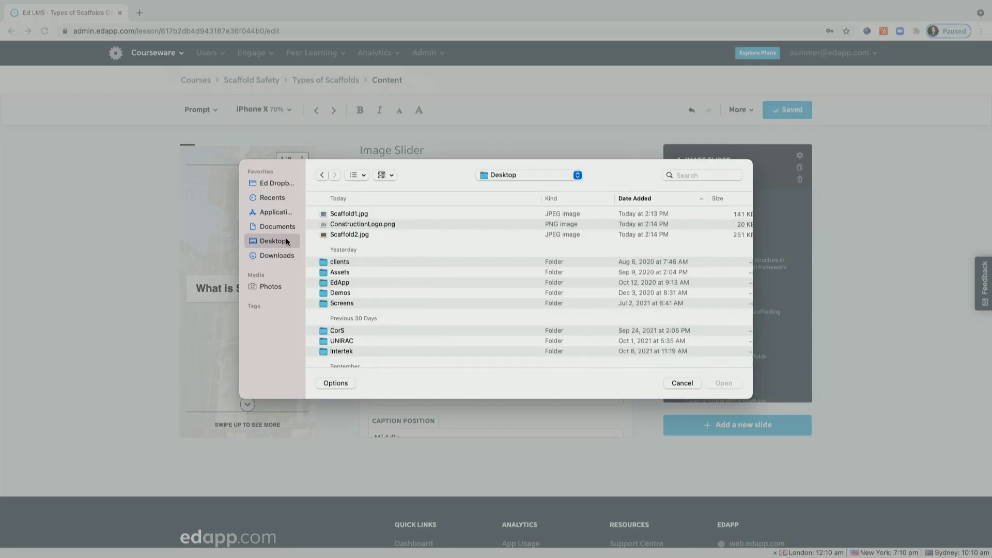
{"action": "left_click", "coordinate": [377, 214]}
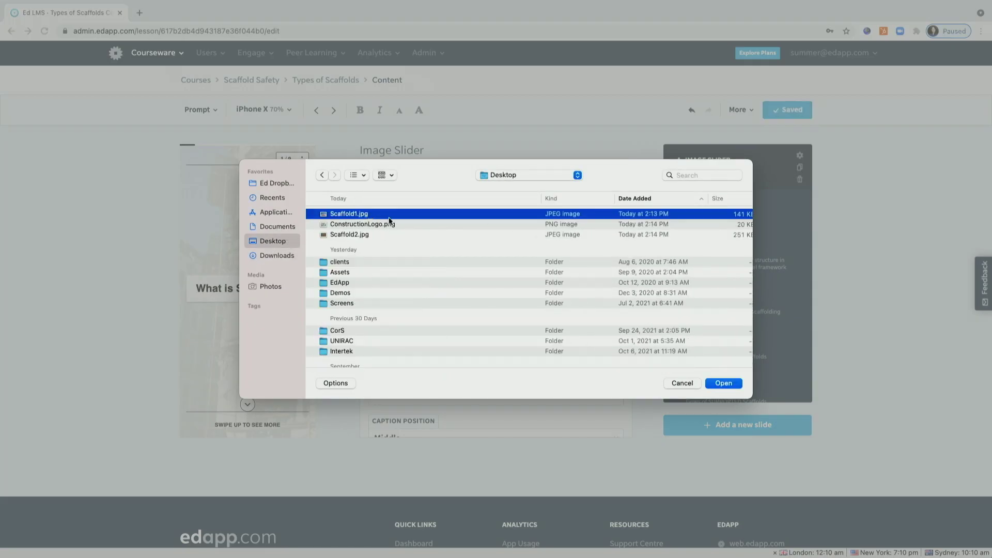
{"action": "left_click", "coordinate": [733, 385]}
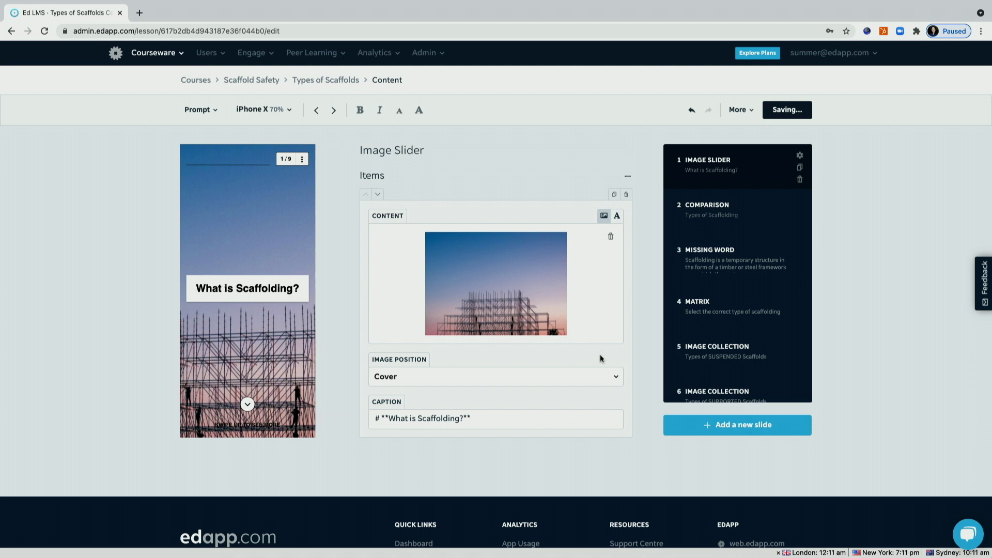
Replace the caption 'What is Scaffolding' with 'The Job Site on Tuesday!' and return to Scaffold Safety.
{"action": "scroll", "coordinate": [451, 349], "scroll_direction": "down", "scroll_amount": 1}
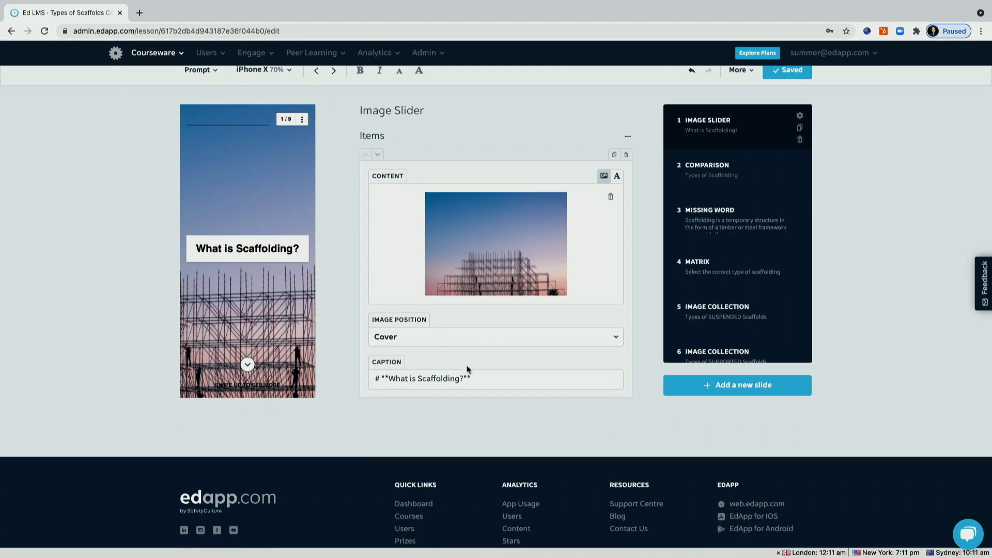
{"action": "left_click_drag", "start_coordinate": [461, 380], "coordinate": [392, 379]}
{"action": "key", "text": "BackSpace"}
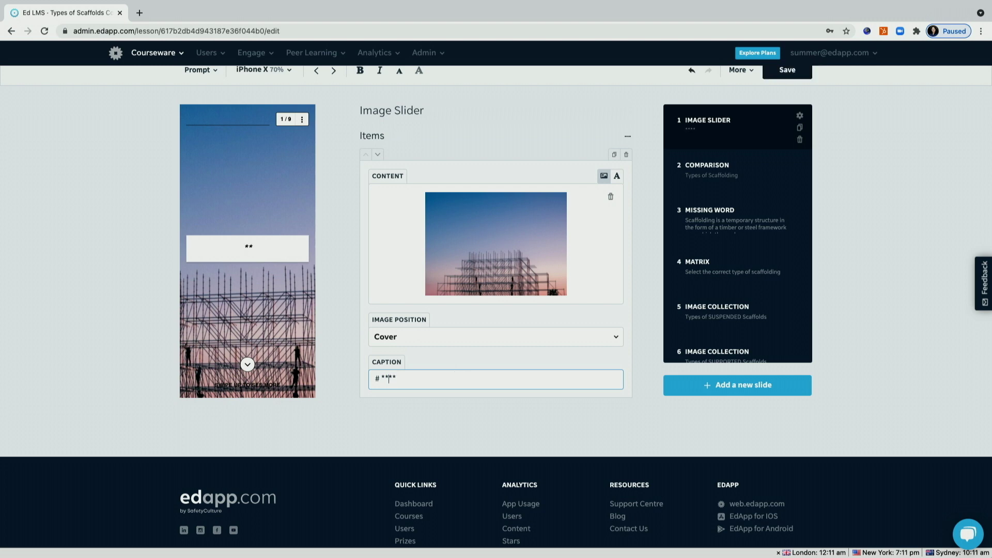
{"action": "type", "text": "The Job Si"}
{"action": "type", "text": "te on Tuesda"}
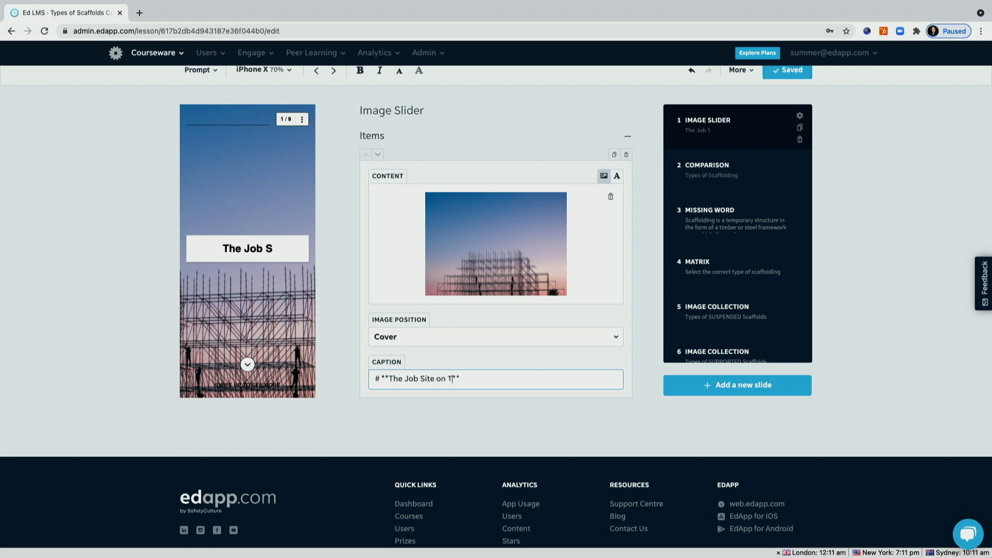
{"action": "type", "text": "y!"}
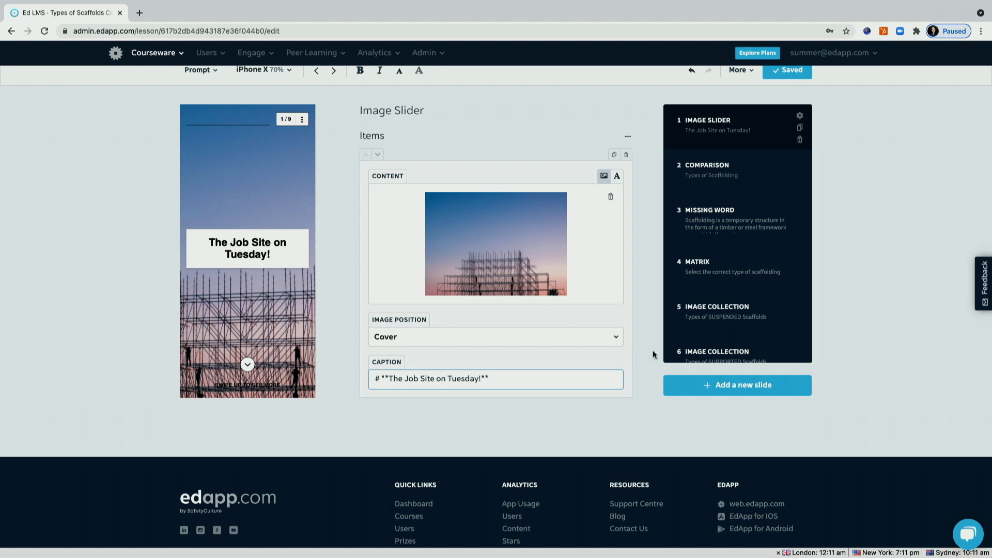
{"action": "scroll", "coordinate": [653, 355], "scroll_direction": "down", "scroll_amount": 1}
{"action": "scroll", "coordinate": [652, 354], "scroll_direction": "up", "scroll_amount": 2}
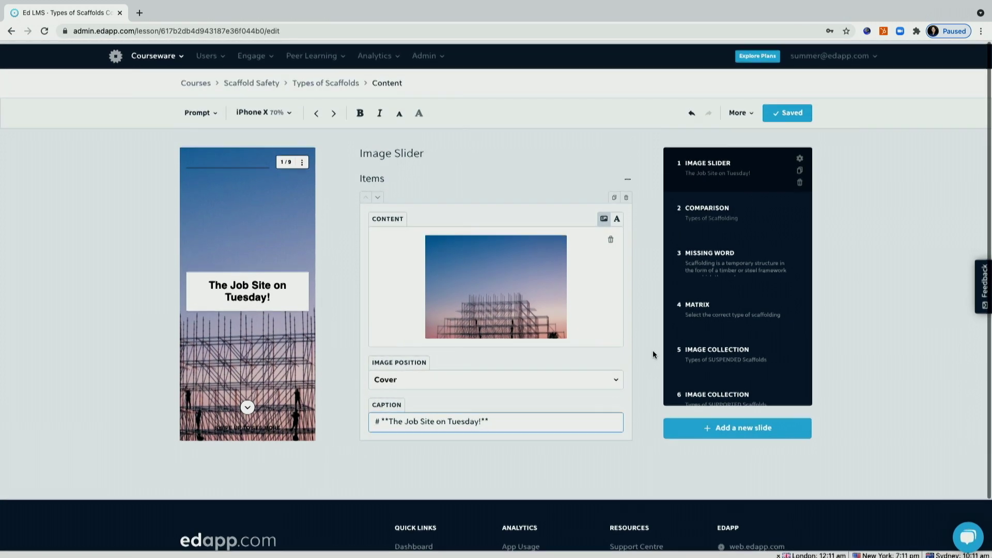
{"action": "scroll", "coordinate": [653, 353], "scroll_direction": "down", "scroll_amount": 1}
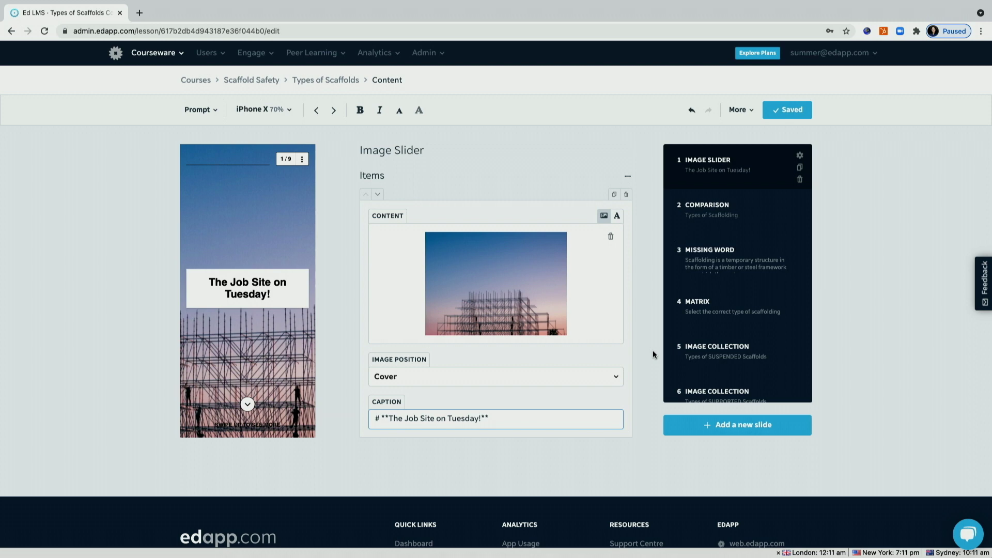
{"action": "mouse_move", "coordinate": [619, 295]}
{"action": "left_click", "coordinate": [265, 81]}
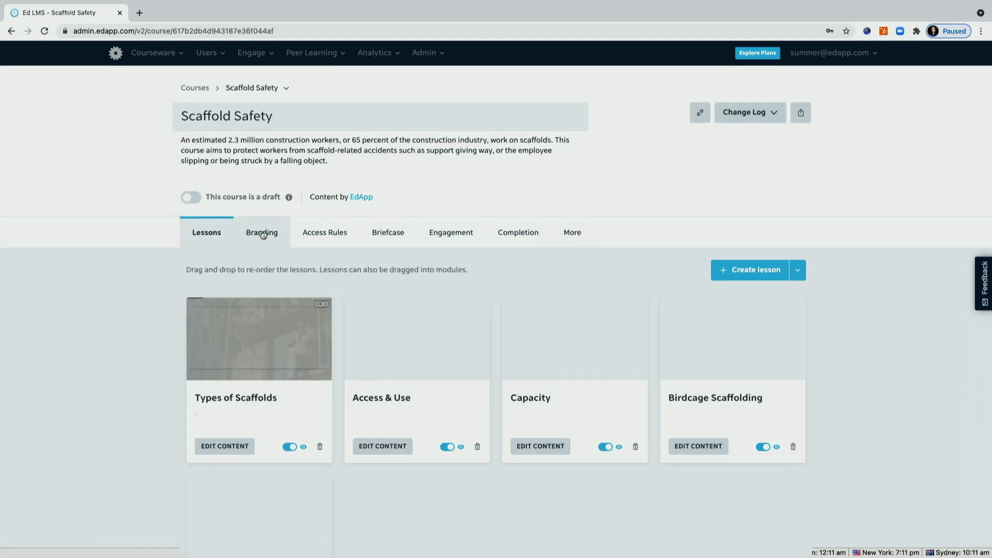
Upload ConstructionLogo.png as the course logo in the Branding settings.
{"action": "left_click", "coordinate": [263, 234]}
{"action": "scroll", "coordinate": [538, 290], "scroll_direction": "down", "scroll_amount": 3}
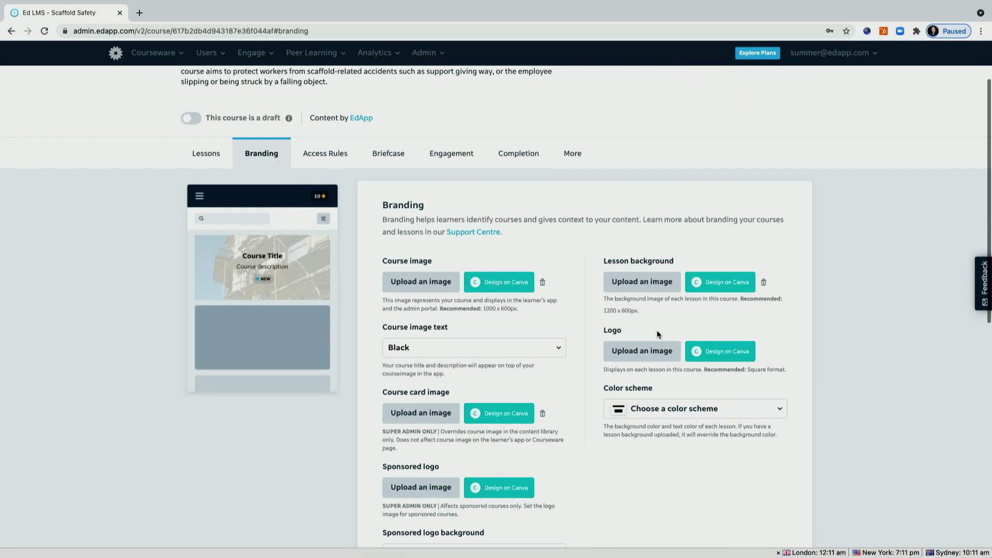
{"action": "left_click", "coordinate": [658, 351]}
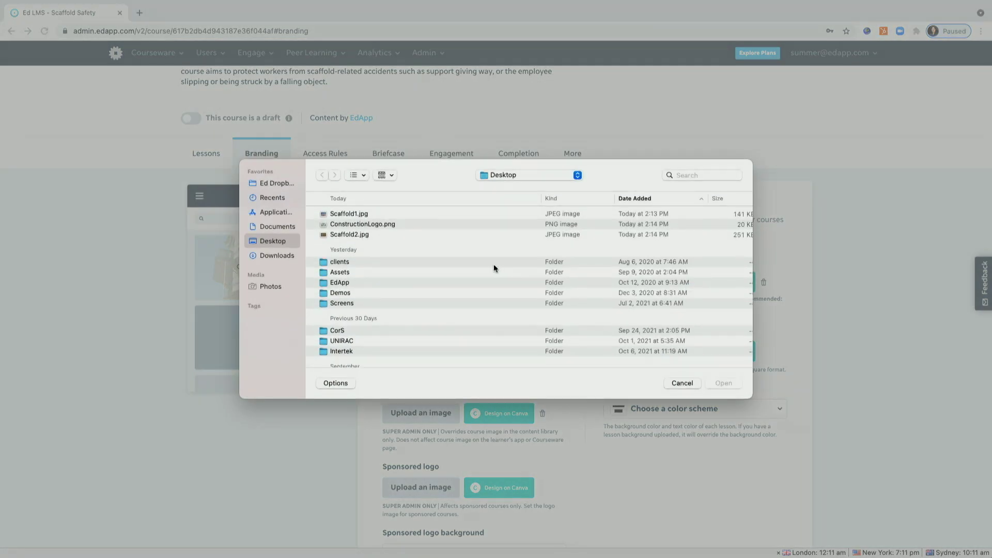
{"action": "left_click", "coordinate": [381, 224]}
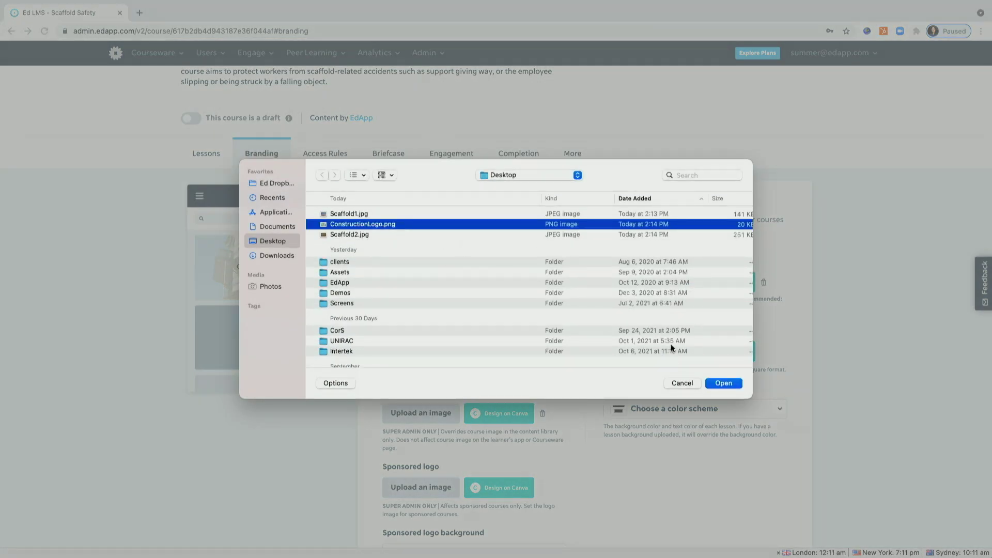
{"action": "left_click", "coordinate": [724, 383]}
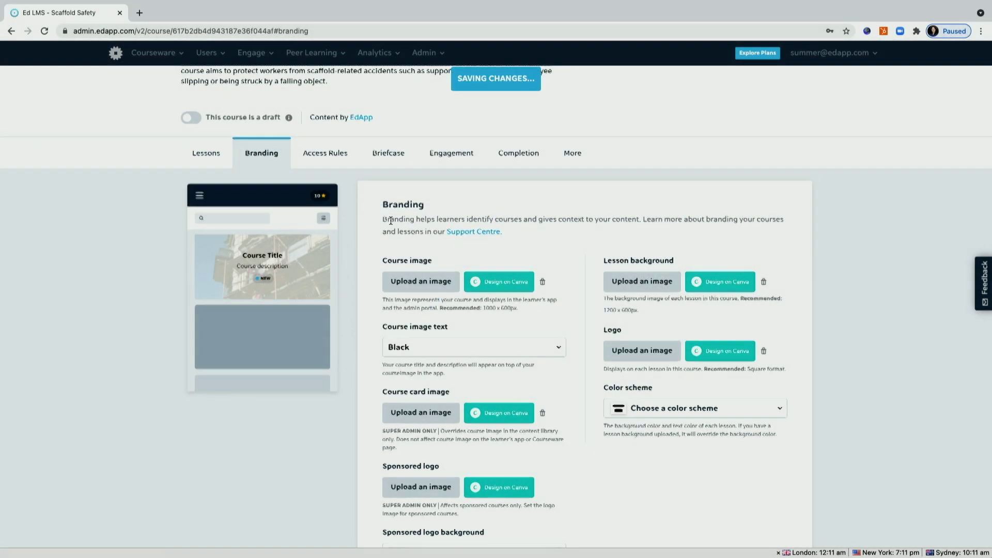
{"action": "scroll", "coordinate": [413, 227], "scroll_direction": "down", "scroll_amount": 3}
{"action": "scroll", "coordinate": [353, 217], "scroll_direction": "up", "scroll_amount": 5}
{"action": "scroll", "coordinate": [353, 217], "scroll_direction": "down", "scroll_amount": 1}
Preview the Capacity lesson up to slide 3 to check the logo.
{"action": "left_click", "coordinate": [206, 233]}
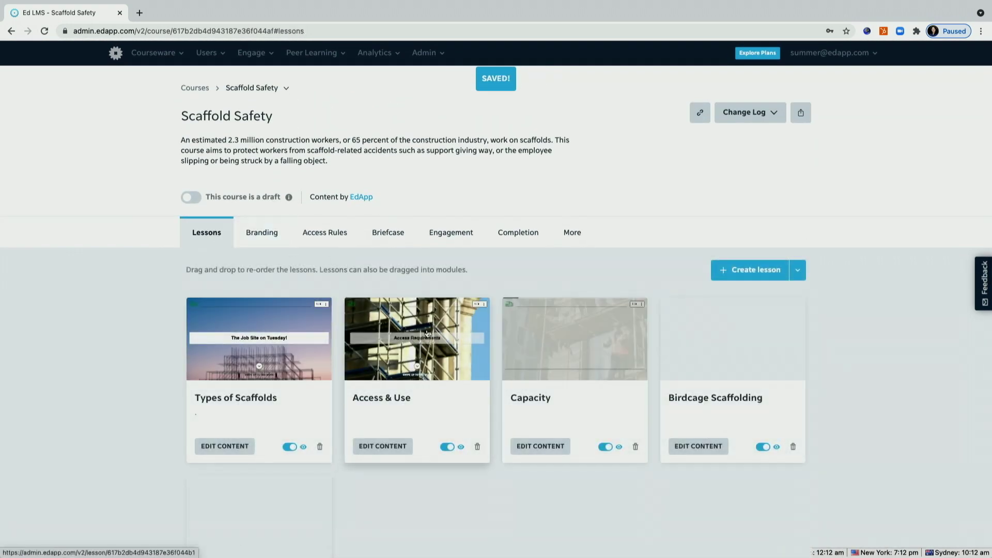
{"action": "left_click", "coordinate": [566, 362]}
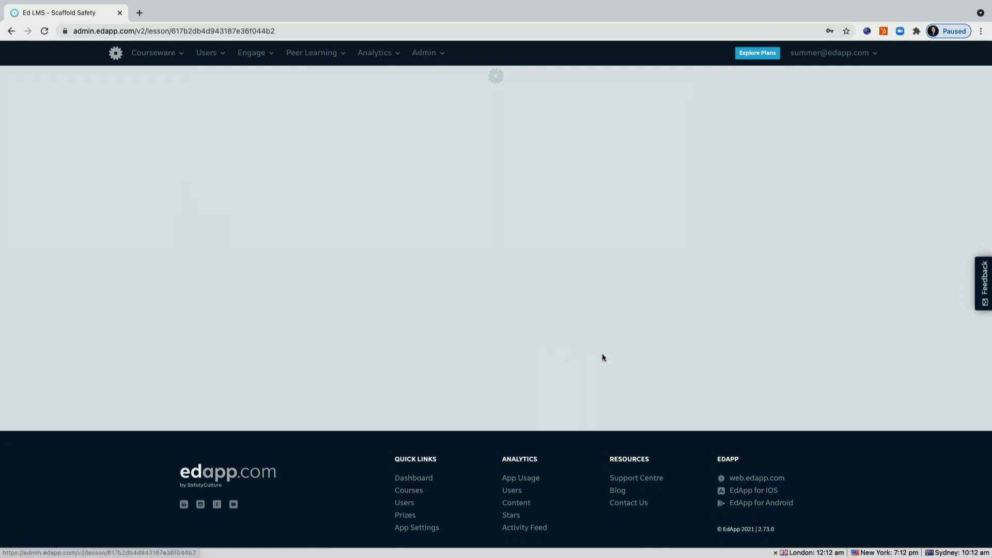
{"action": "left_click", "coordinate": [742, 290]}
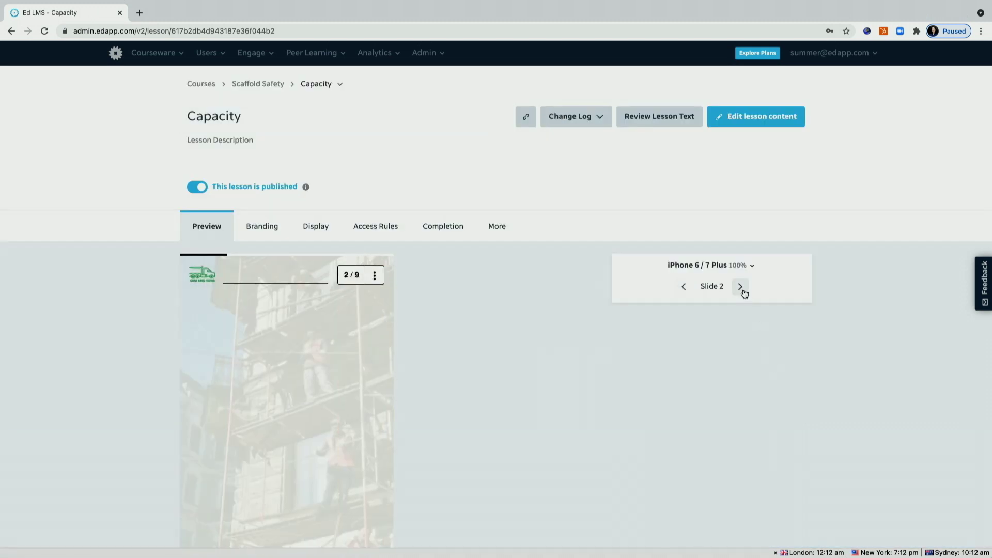
{"action": "left_click", "coordinate": [741, 288]}
{"action": "scroll", "coordinate": [653, 372], "scroll_direction": "down", "scroll_amount": 2}
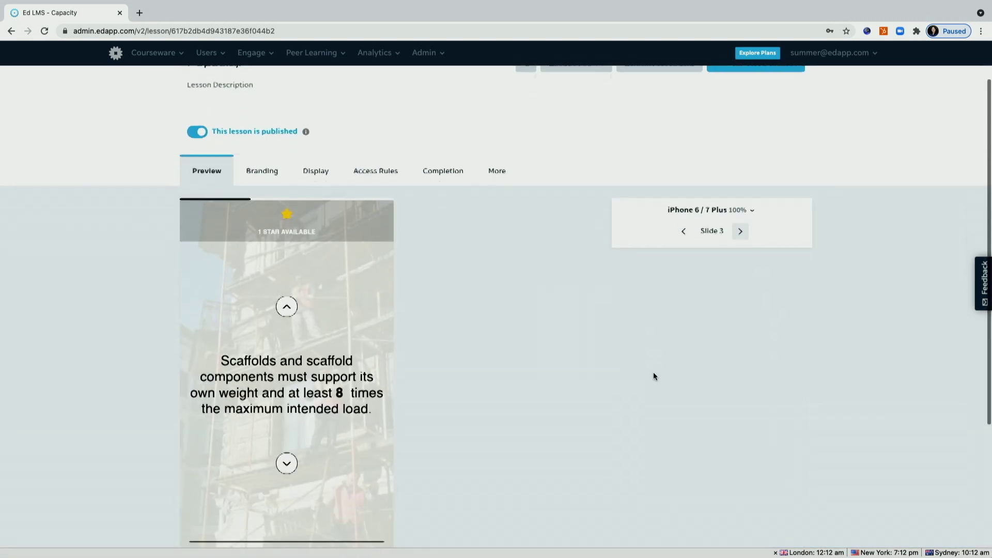